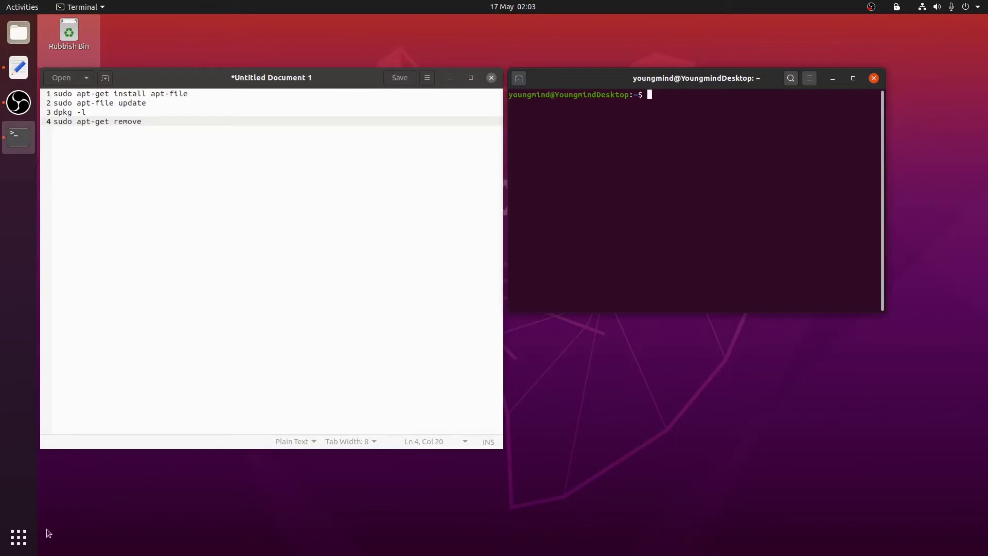
Launch Ubuntu Software from the app grid, view its Installed list, then close it
left_click(19, 536)
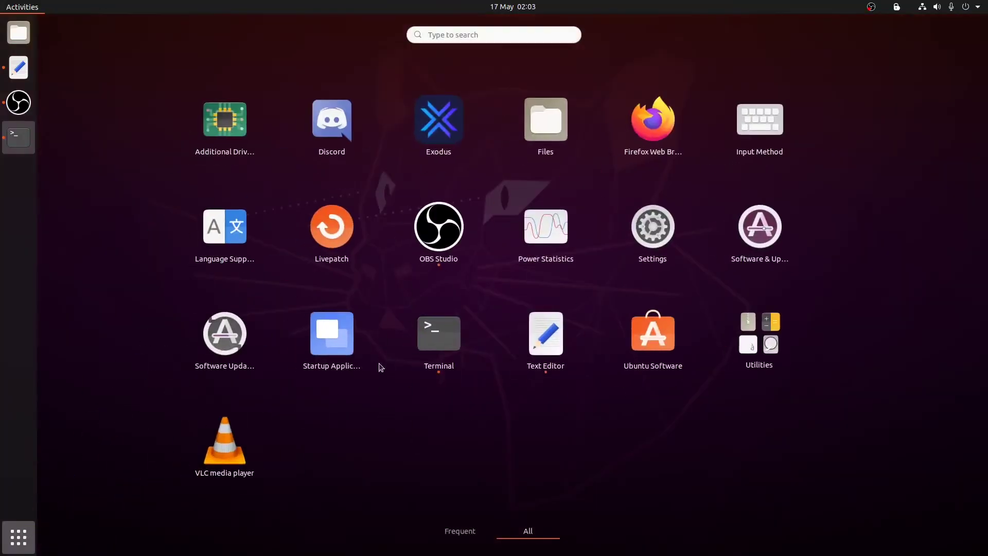
right_click(666, 341)
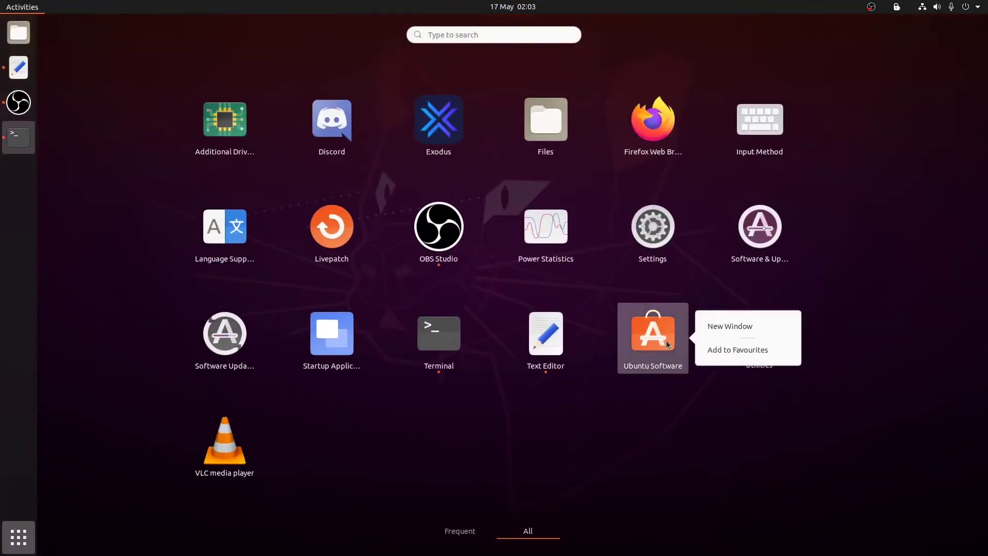
left_click(666, 340)
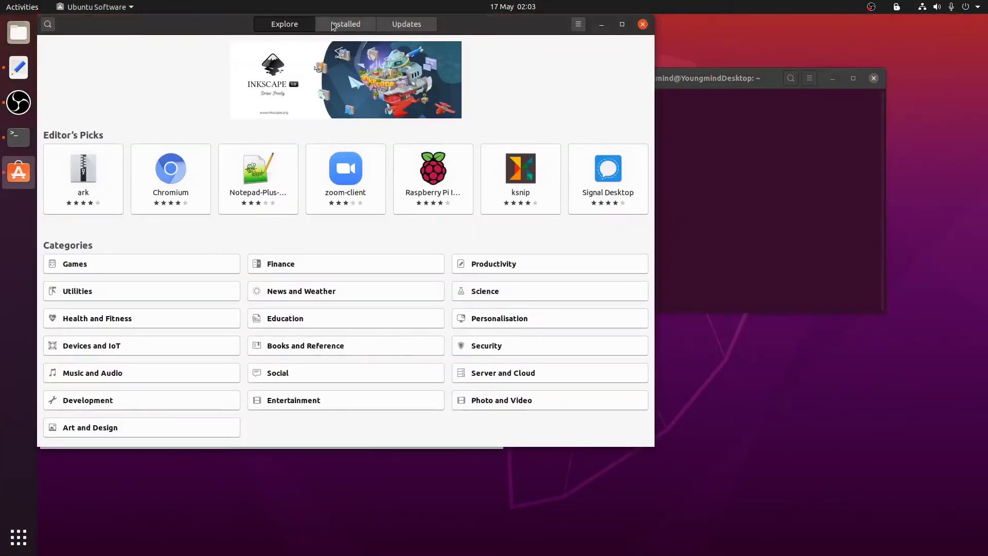
left_click(345, 24)
scroll(255, 232, "down", 2)
scroll(263, 231, "down", 1)
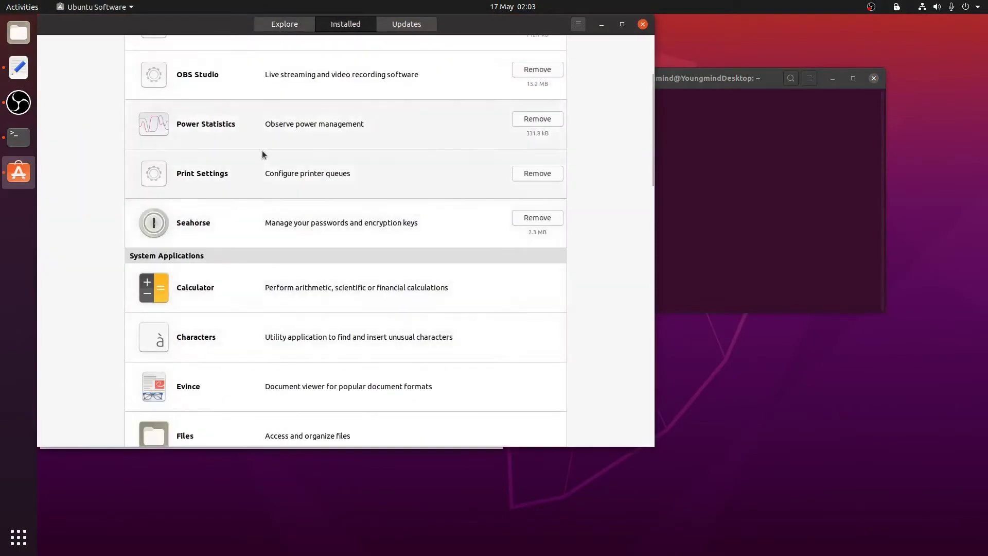
scroll(259, 170, "up", 3)
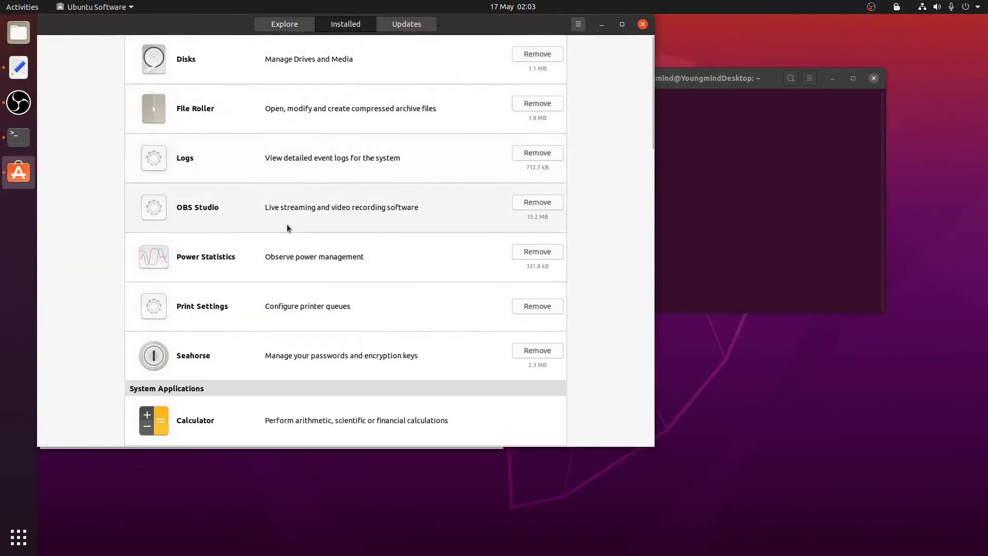
scroll(270, 224, "down", 5)
scroll(259, 221, "up", 5)
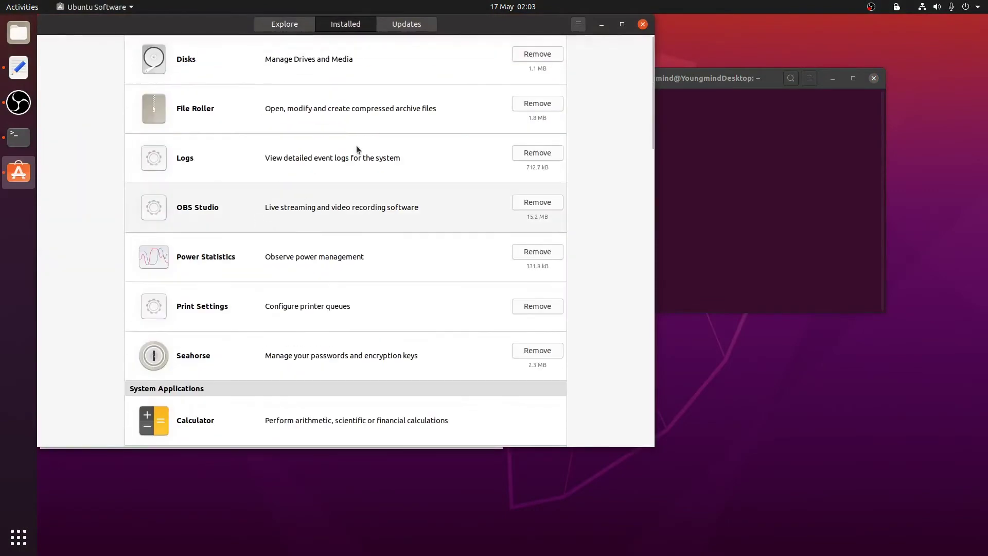
left_click(643, 25)
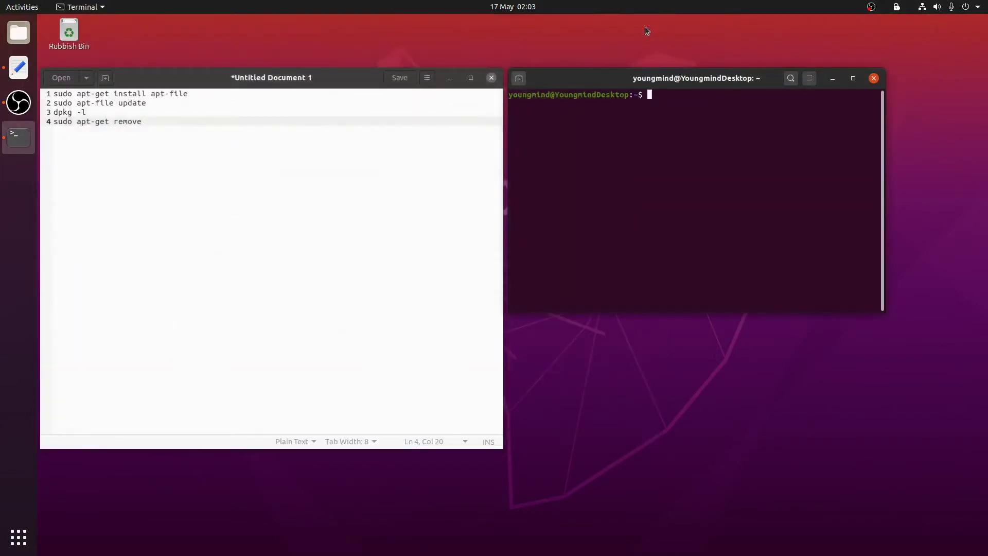
type("s")
type("udo a")
type("pt-get")
type(" install")
type(" apt-file")
Run sudo apt-get install apt-file, which reports it is already the newest version
key("Return")
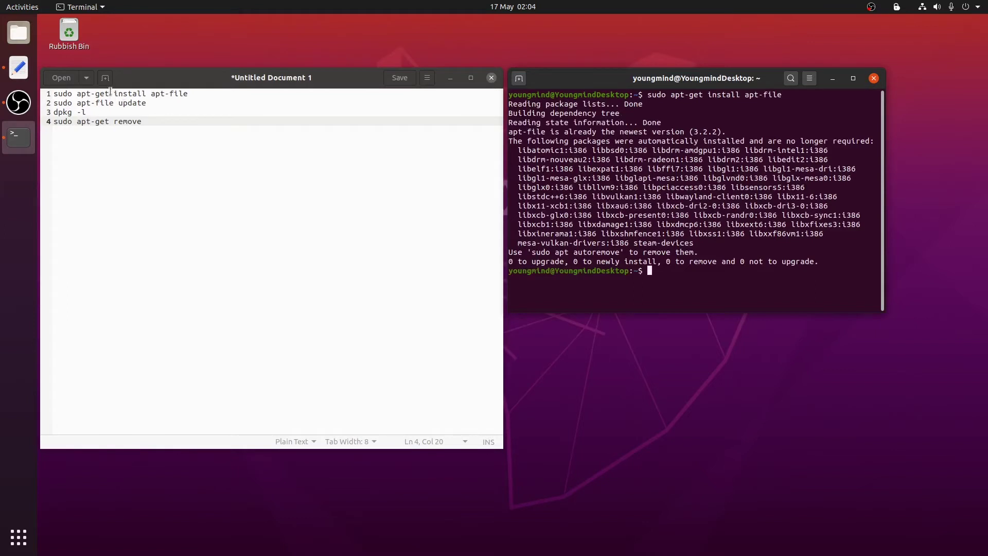
left_click_drag(146, 113, 106, 94)
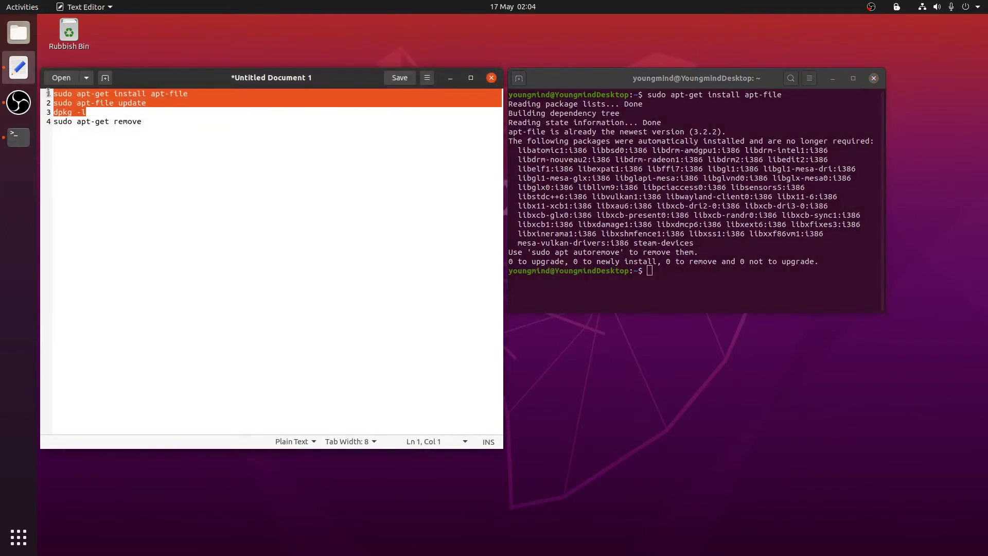
left_click(183, 140)
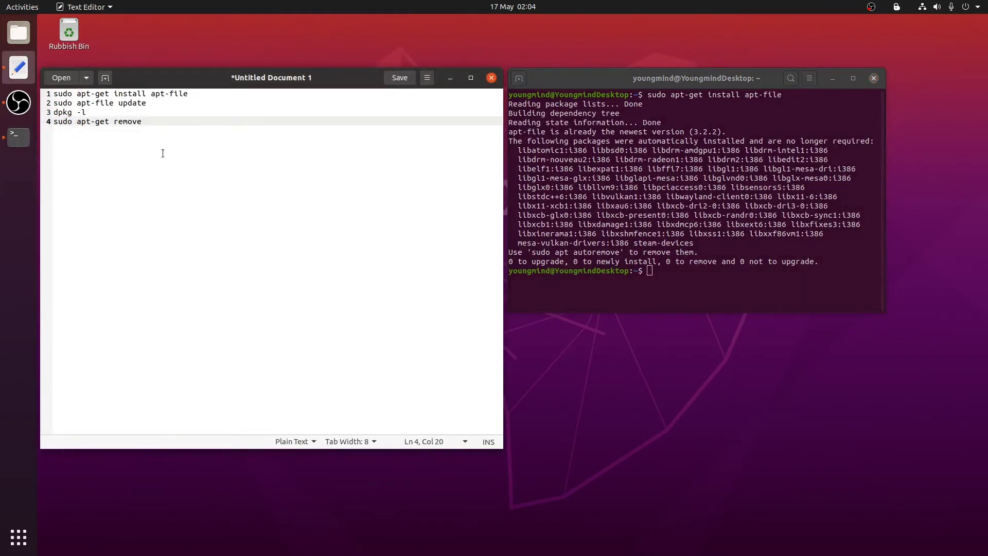
left_click(665, 270)
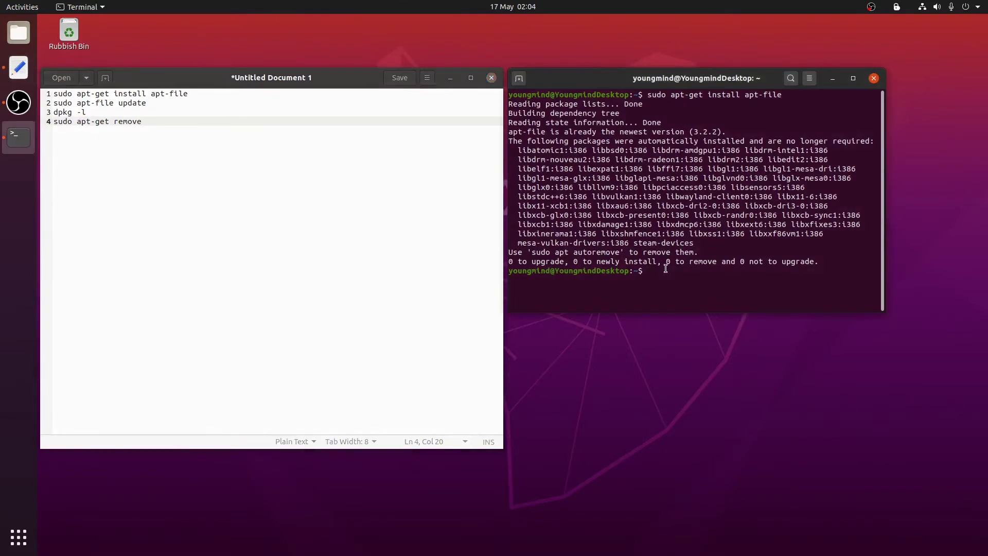
type("su")
type("do apt-fio")
type("e update")
Run sudo apt-file update, then briefly open and dismiss the application overview
key("Return")
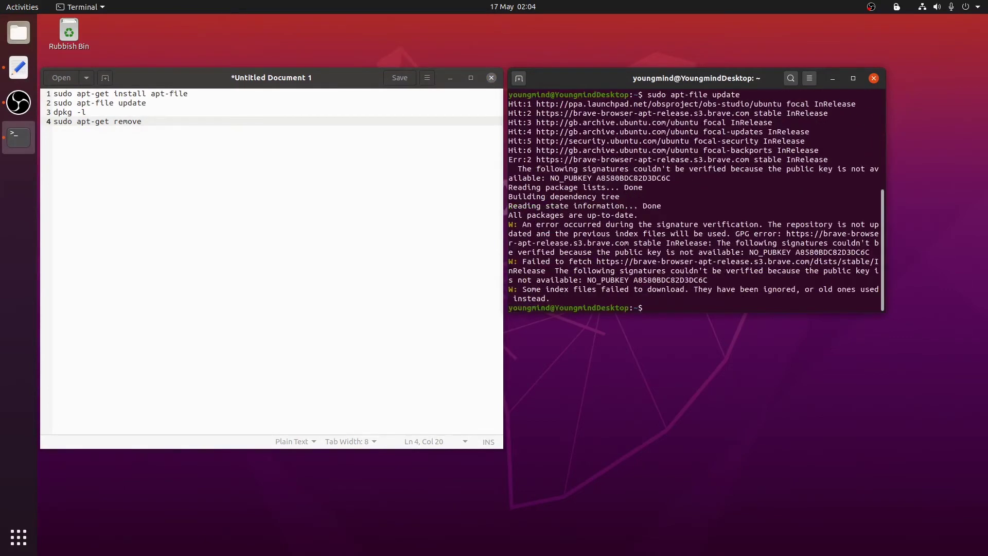
left_click(23, 538)
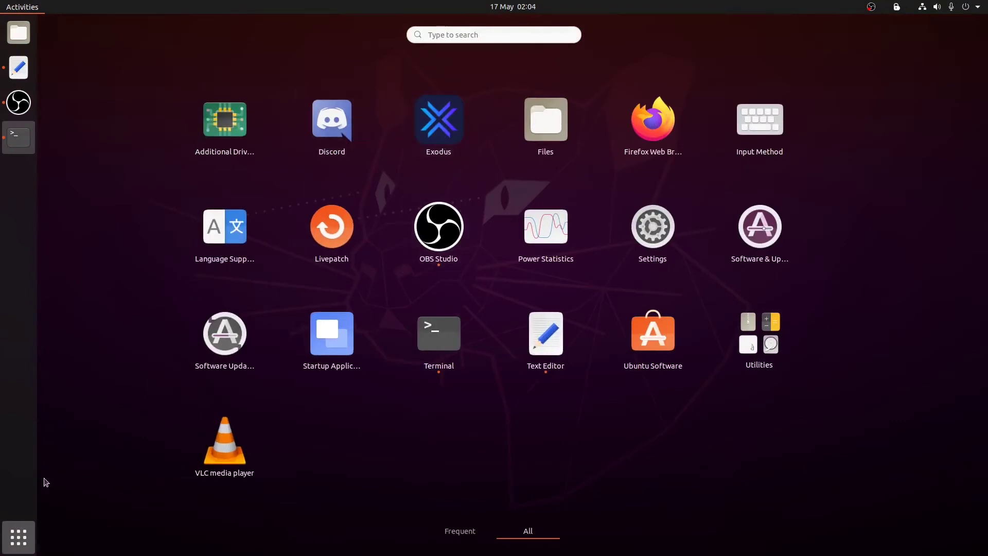
left_click(18, 538)
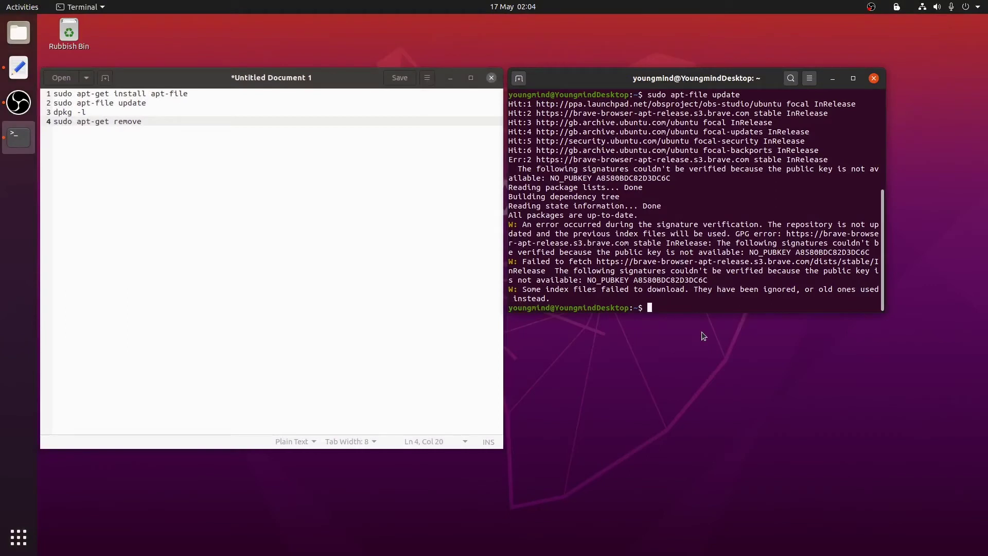
type("dpkg -")
type("l")
List installed packages with dpkg -l and page down to the exodus entry
key("Return")
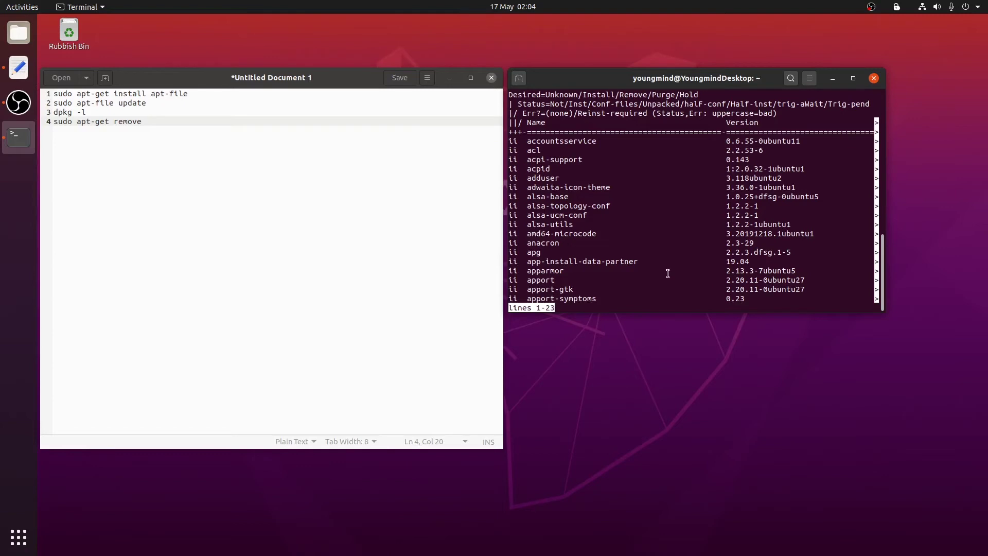
key("Down")
key("Down")
key("Down")
key("Down")
key("Down")
key("Down")
key("Down")
key("Down")
key("Down")
key("Down")
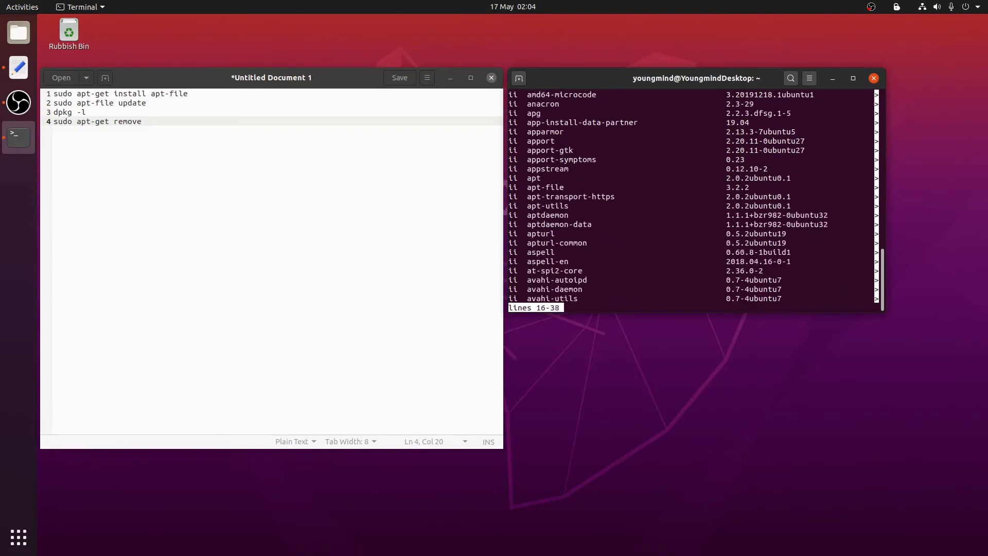
key("Down")
key("Down")
key("Down")
key("Down")
key("Down")
key("Down")
key("Down")
key("Down")
key("Down")
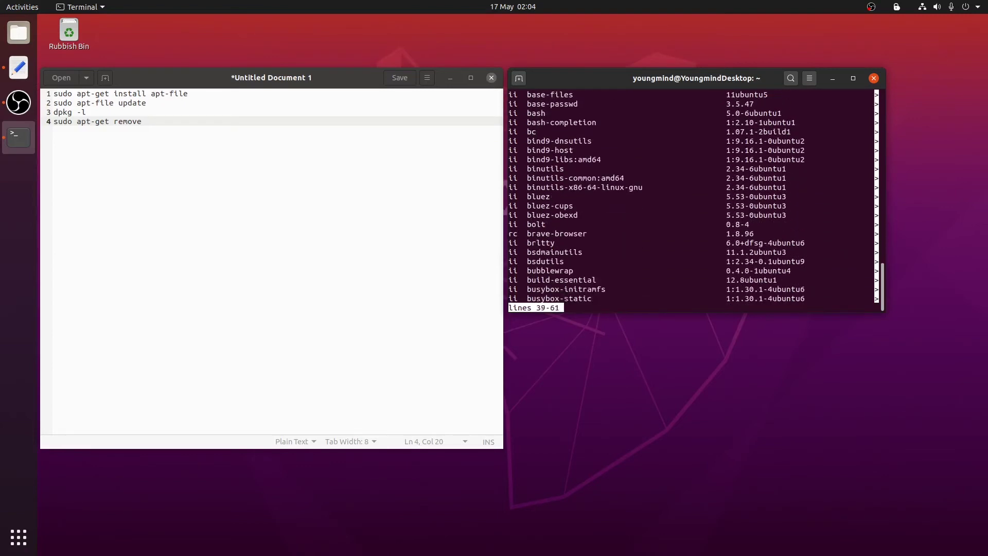
key("Down")
key("Down")
key("Down")
key("Down")
key("Down")
key("Down")
key("Down")
key("Down")
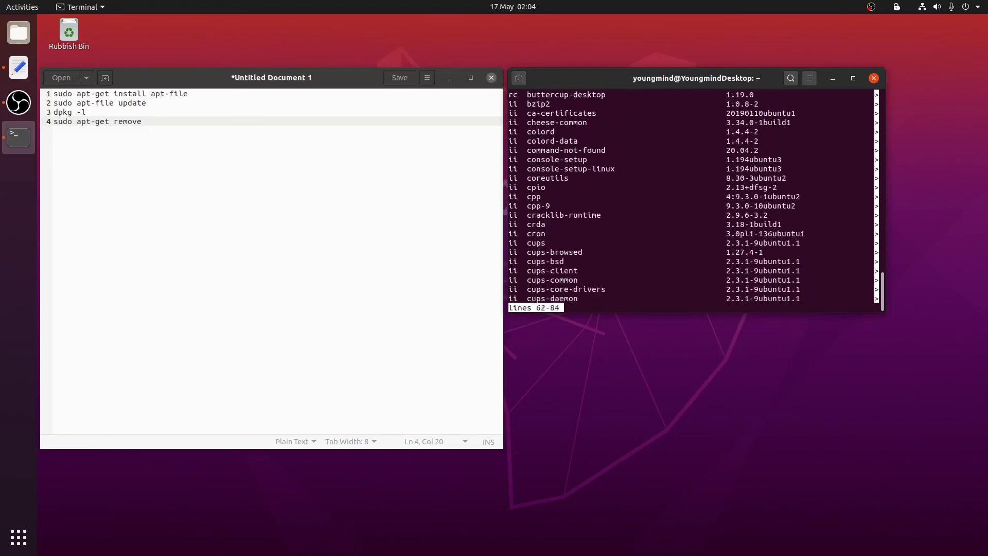
key("Down")
key("Down")
key("Down")
key("Down")
key("Down")
key("Down")
key("Down")
key("Down")
key("Down")
key("Down")
key("Down")
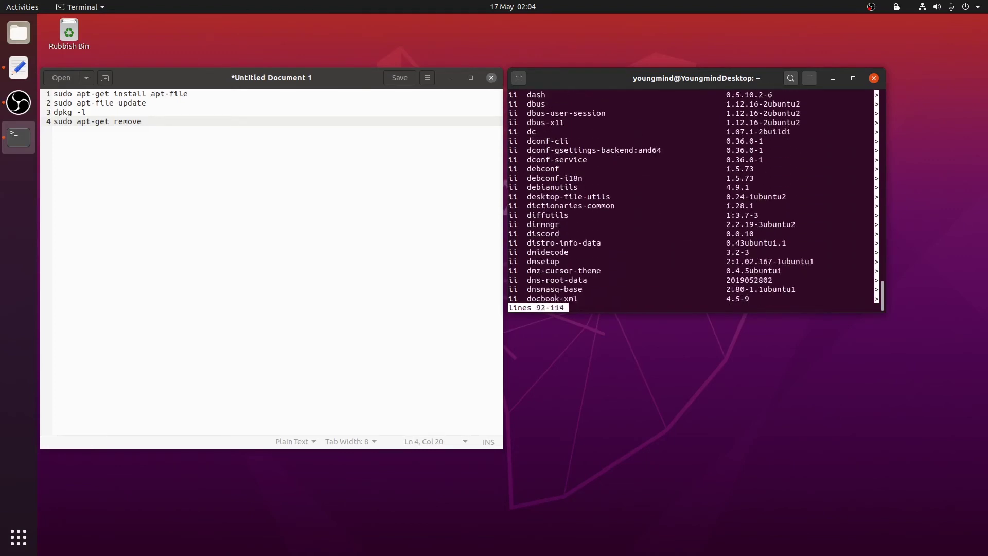
key("Down")
key("Down")
key("Down")
key("Down")
key("Down")
key("Down")
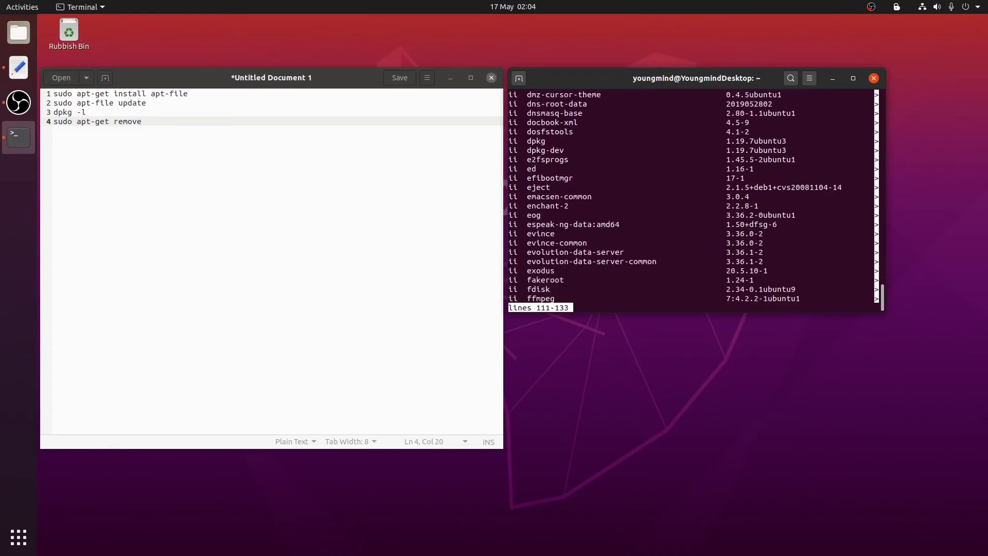
key("Down")
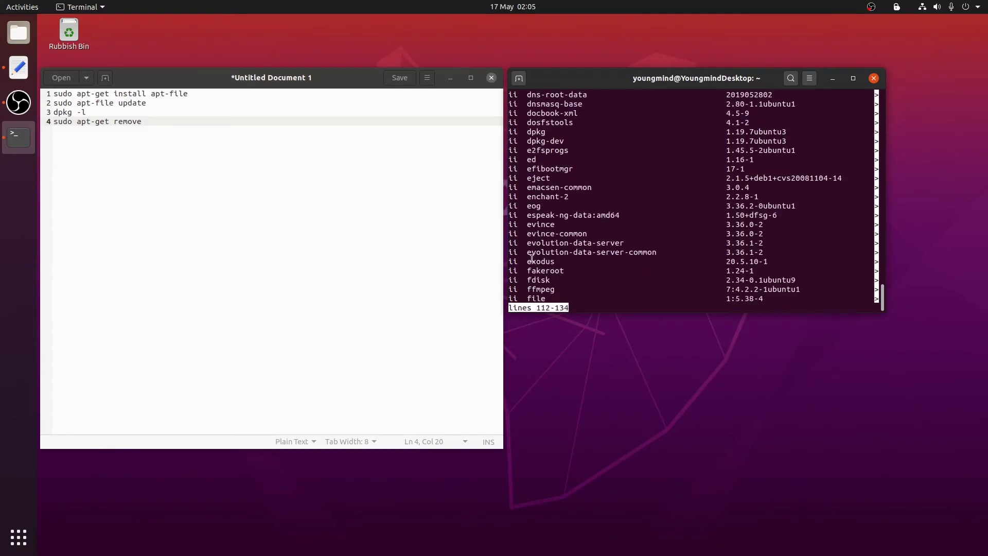
Copy the package name 'exodus' from the list and clear the stray selections
mouse_move(530, 261)
left_mouse_down()
mouse_move(556, 262)
mouse_move(528, 263)
left_mouse_up()
right_click(533, 264)
left_click(545, 269)
left_click_drag(531, 150, 569, 151)
left_click_drag(726, 151, 773, 147)
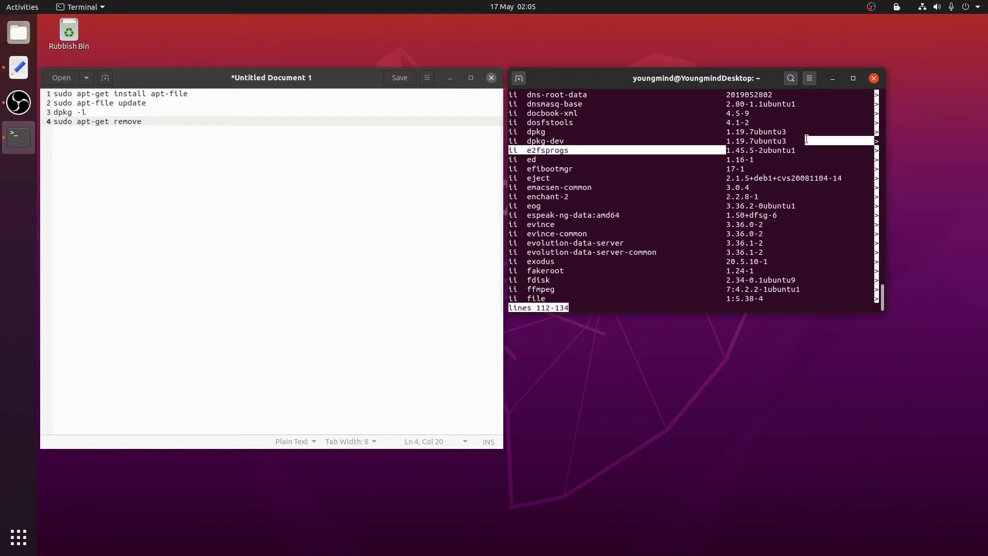
triple_click(545, 140)
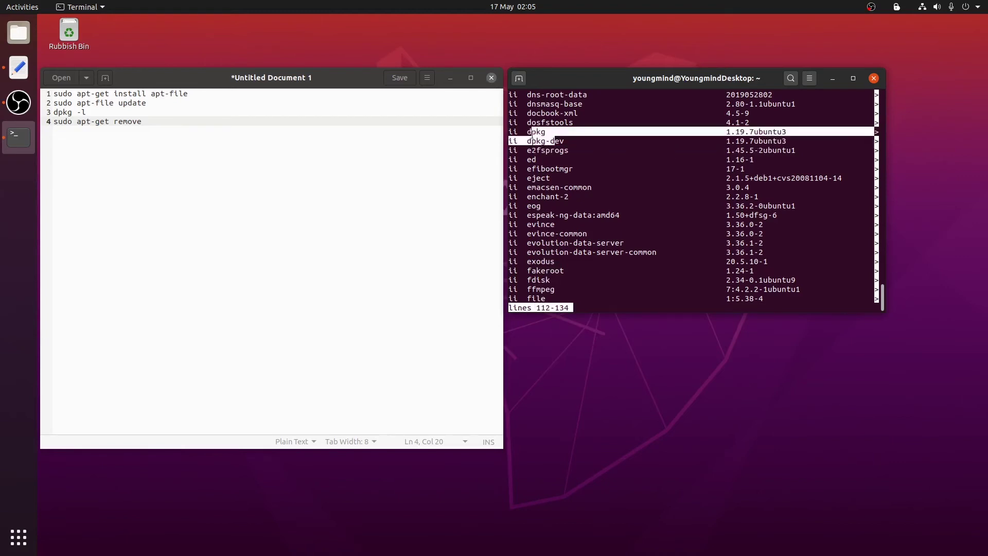
left_click_drag(545, 140, 555, 141)
left_click(595, 139)
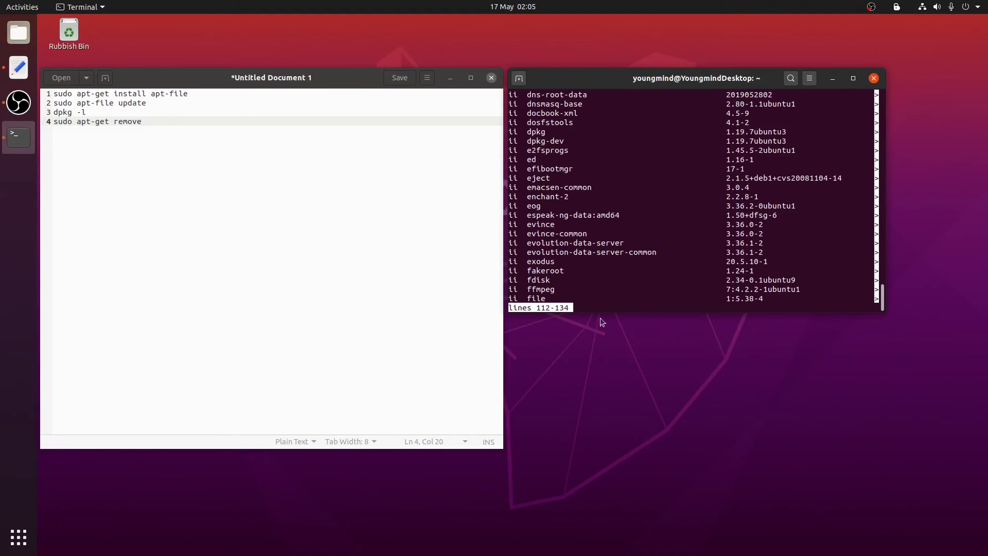
In a new tab, run sudo apt-get remove with the pasted package name exodus
left_click(519, 79)
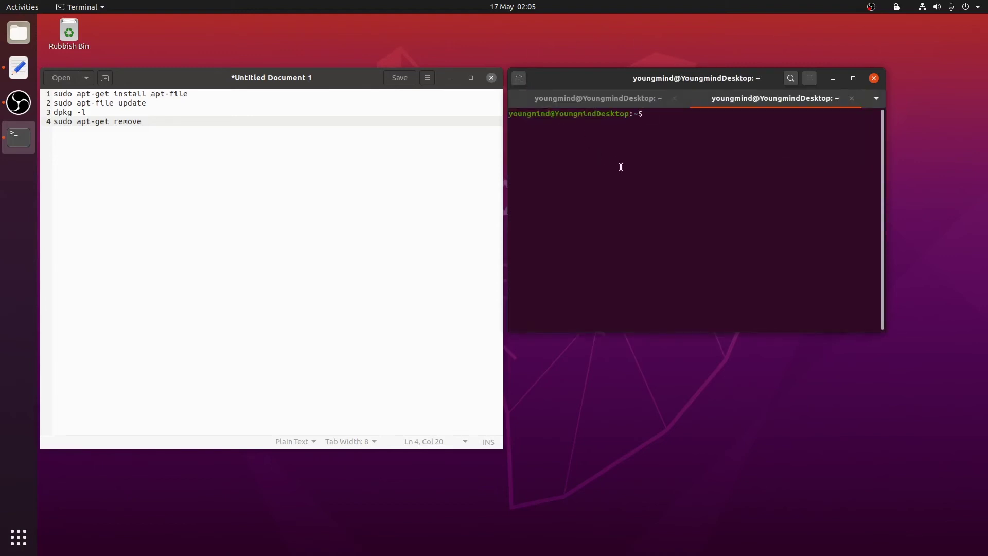
type("su")
type("do apt-ge")
type("t remove")
right_click(749, 117)
left_click(776, 151)
key("Return")
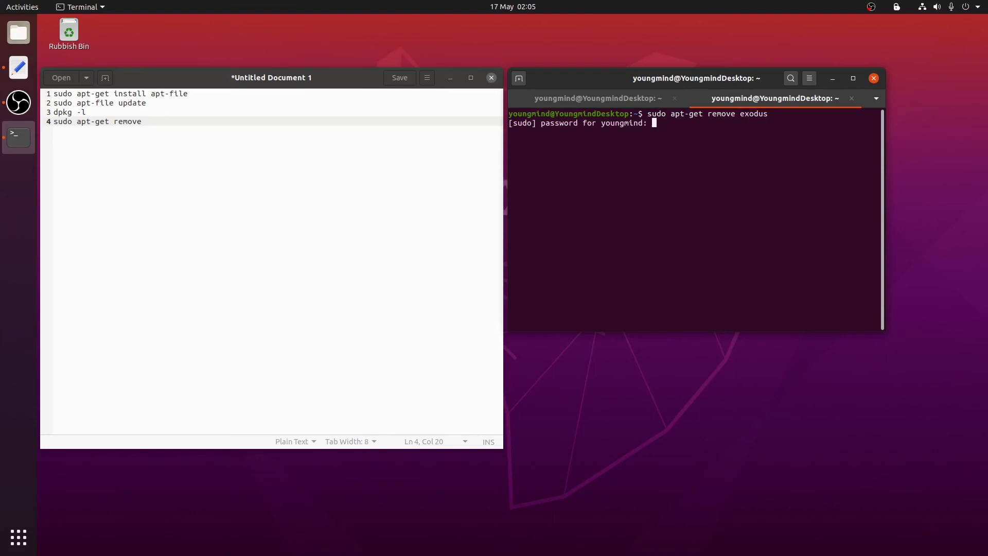
Enter the administrator password, confirm the exodus removal, and show all applications
key("Return")
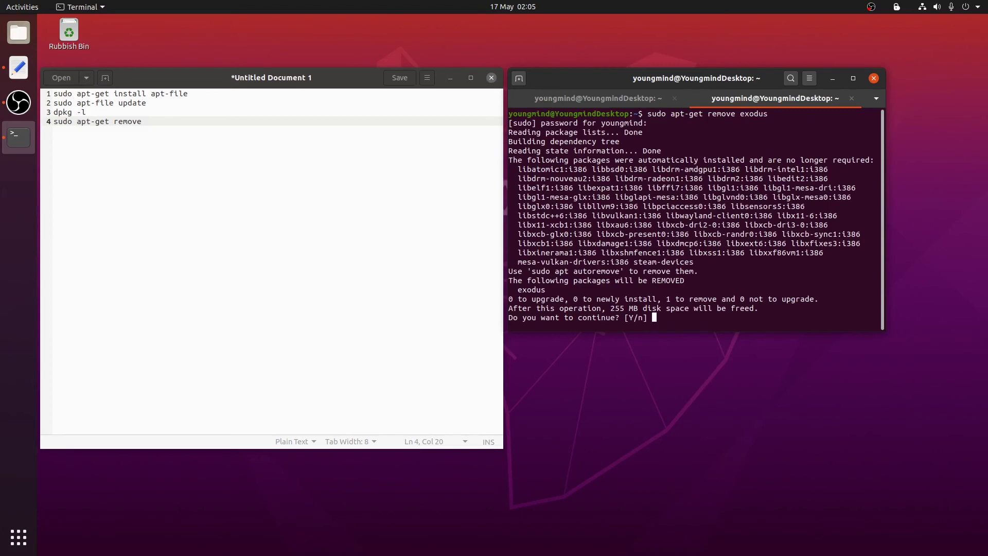
type("y")
key("Return")
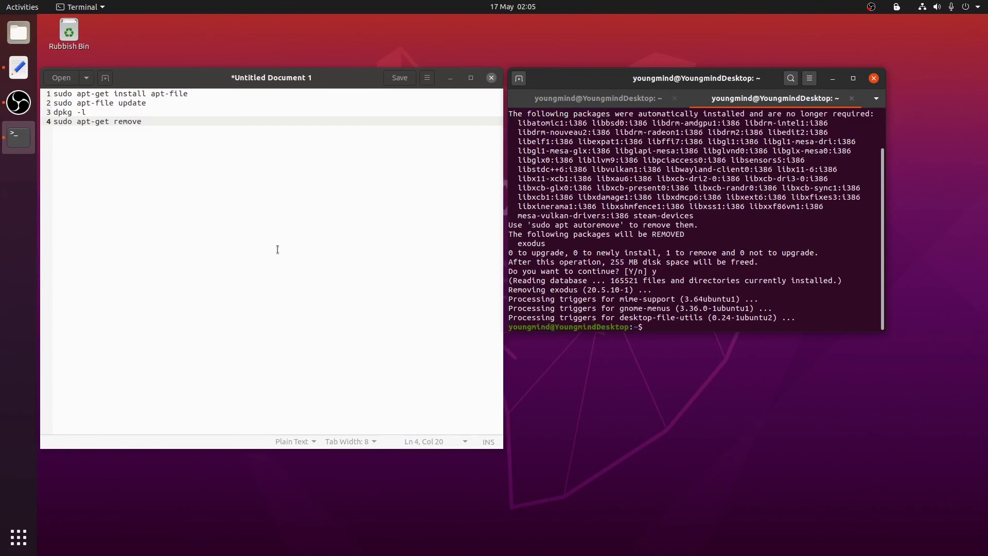
left_click(18, 537)
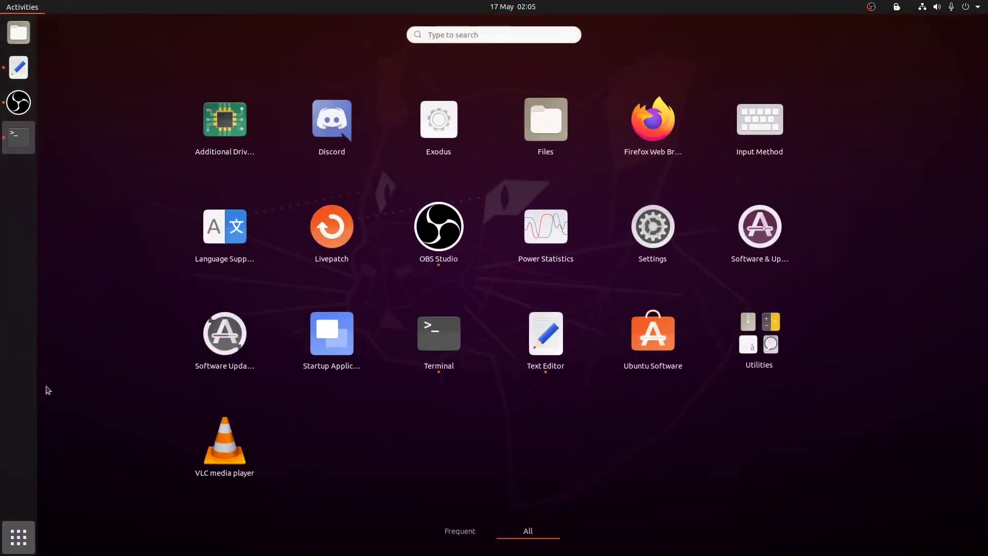